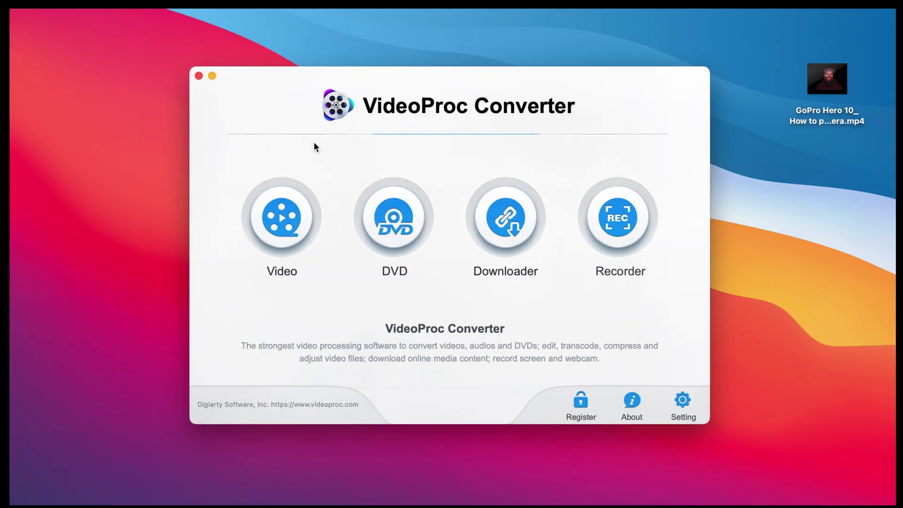
- Load the desktop GoPro star-trail MP4 into Video and choose the Toolbox Split task
{"action": "left_click", "coordinate": [281, 205]}
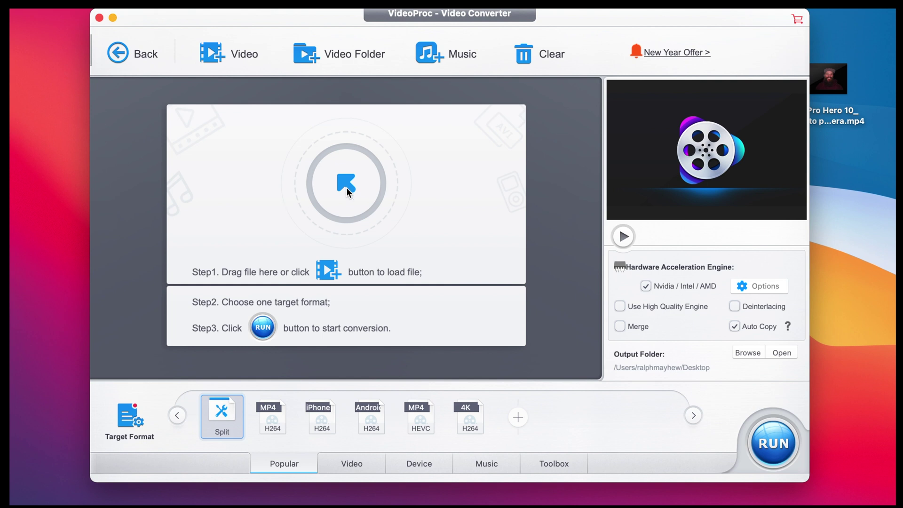
{"action": "left_click_drag", "start_coordinate": [842, 87], "coordinate": [428, 191]}
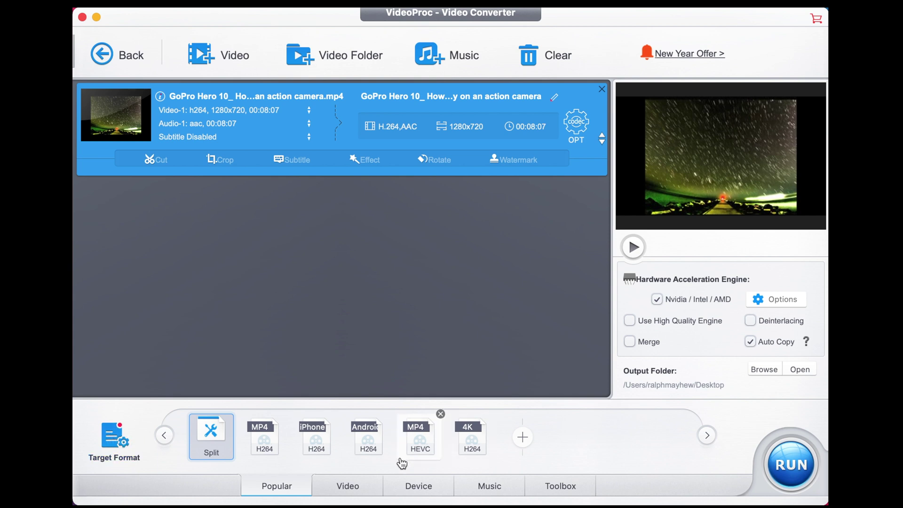
{"action": "left_click", "coordinate": [347, 486]}
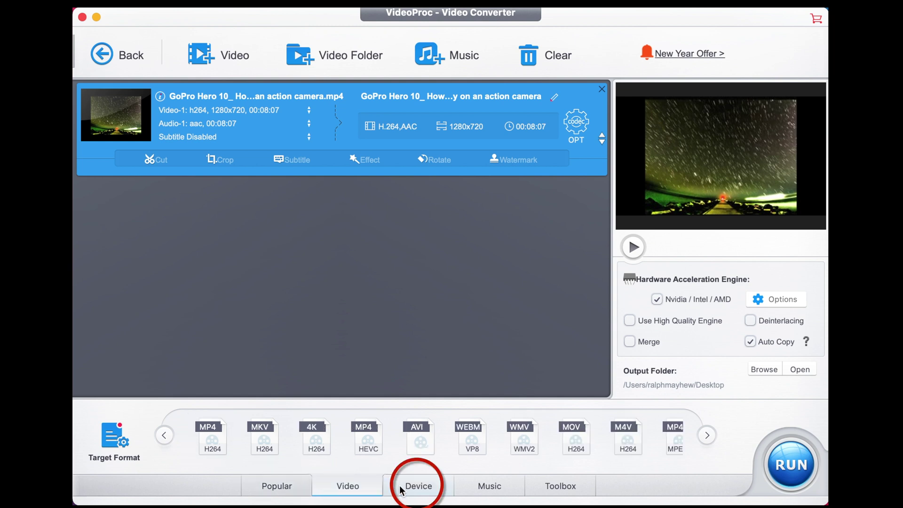
{"action": "left_click", "coordinate": [409, 488]}
{"action": "left_click", "coordinate": [490, 486]}
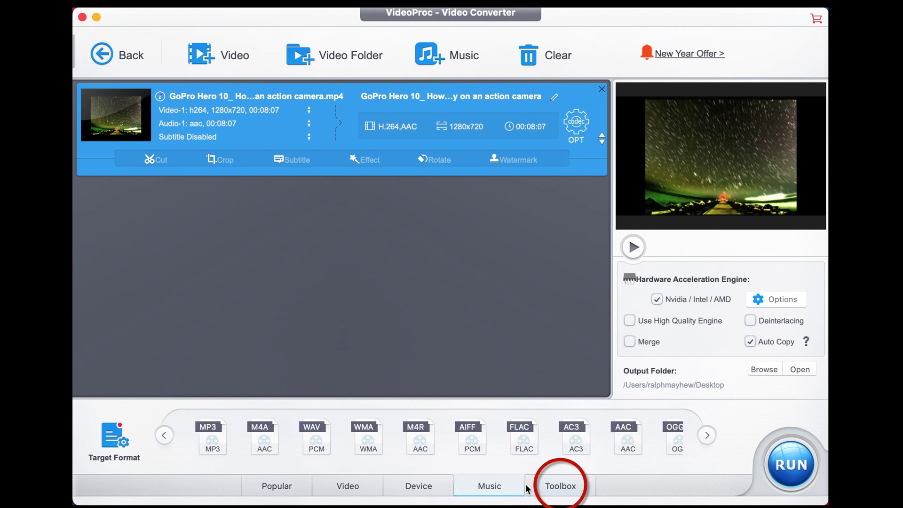
{"action": "left_click", "coordinate": [562, 488]}
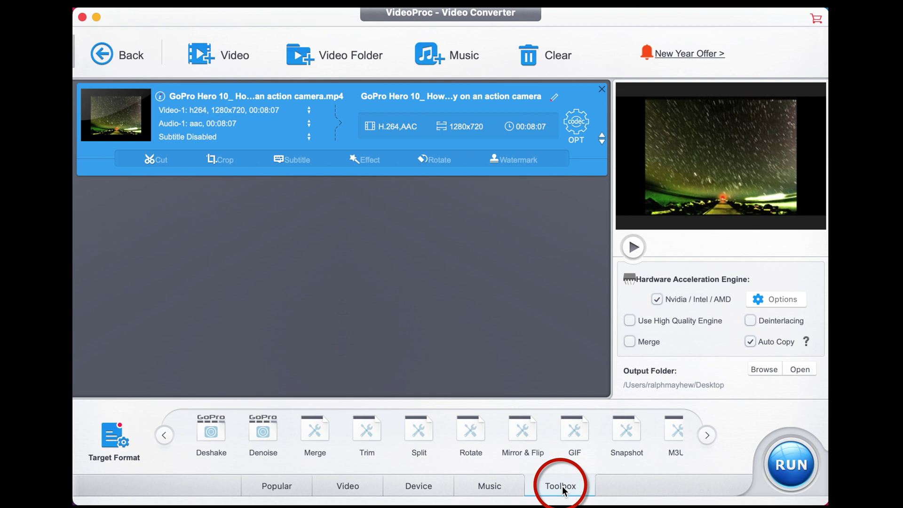
{"action": "left_click", "coordinate": [422, 434]}
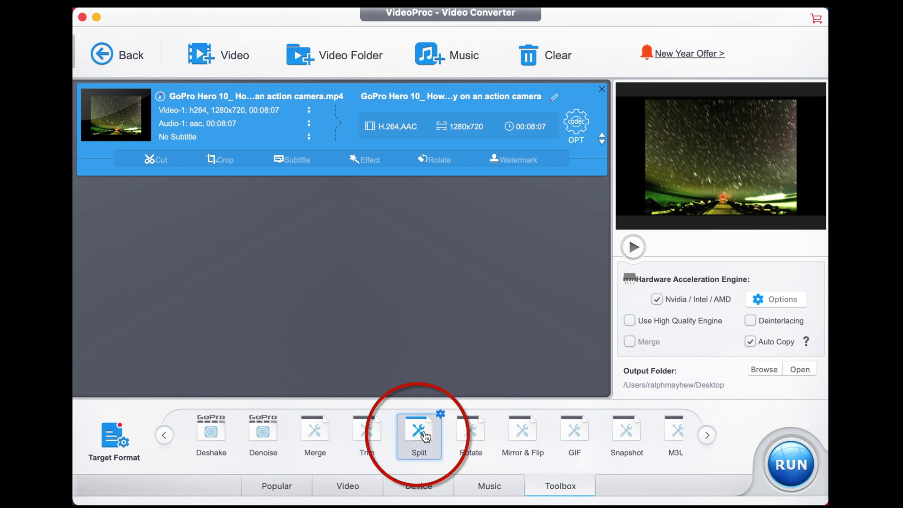
{"action": "double_click", "coordinate": [425, 436]}
- Pause the split preview and set the equal segment count to 1, spanning 00:00:00–00:08:07
{"action": "left_click", "coordinate": [164, 321]}
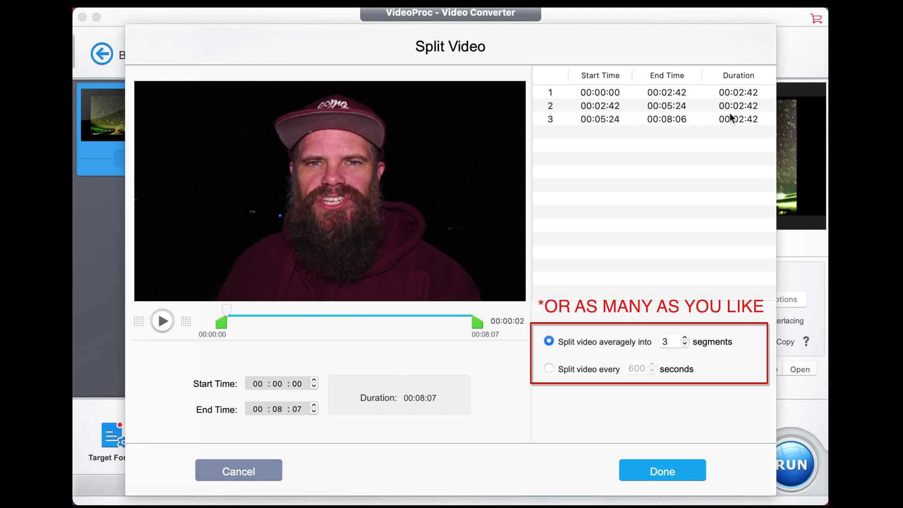
{"action": "left_click", "coordinate": [685, 344]}
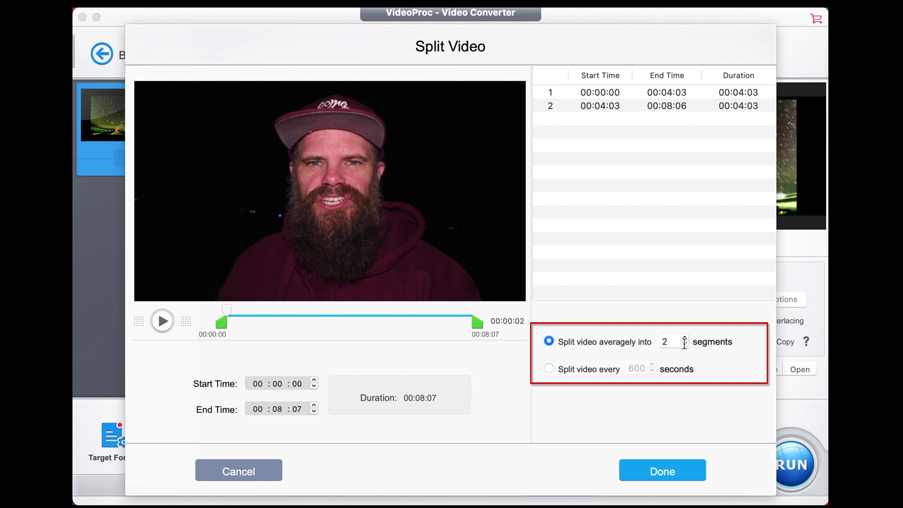
{"action": "left_click", "coordinate": [685, 344]}
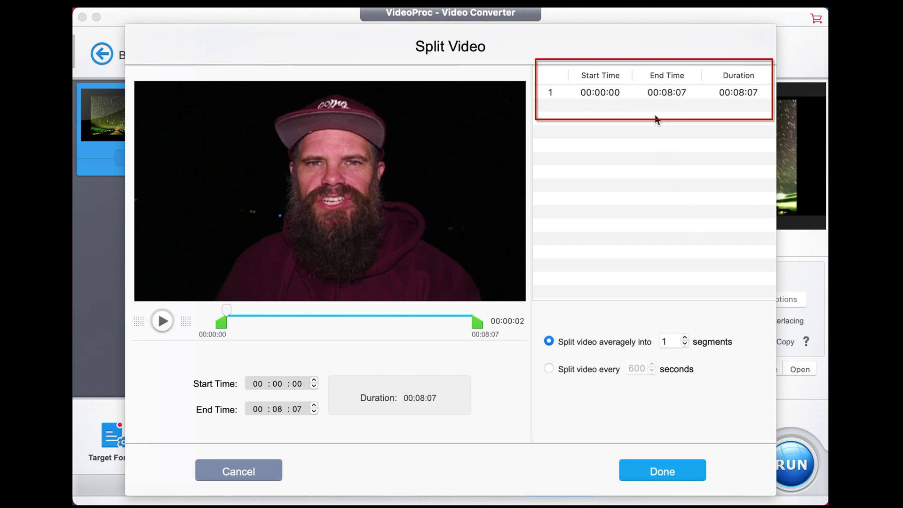
{"action": "left_click", "coordinate": [684, 337]}
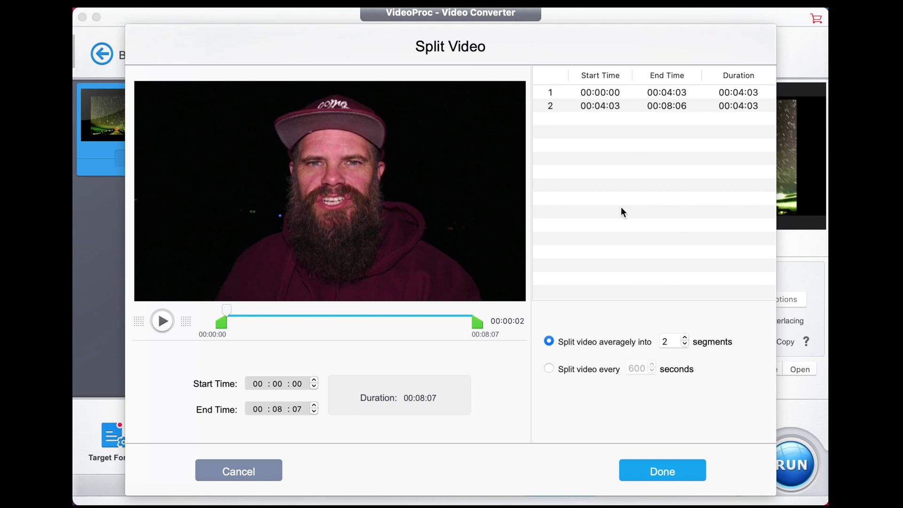
{"action": "left_click", "coordinate": [685, 344]}
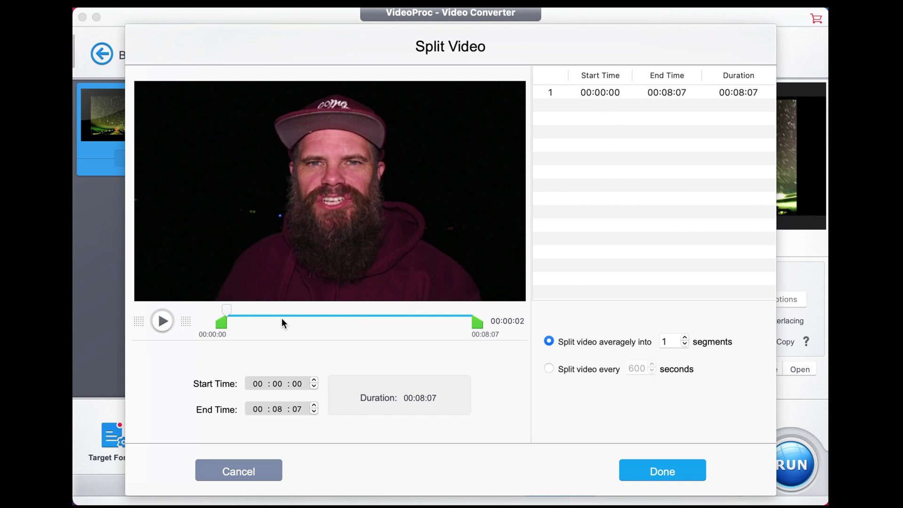
- Scrub the split preview forward and pause it at about 00:04:24
{"action": "left_click_drag", "start_coordinate": [225, 311], "coordinate": [349, 309]}
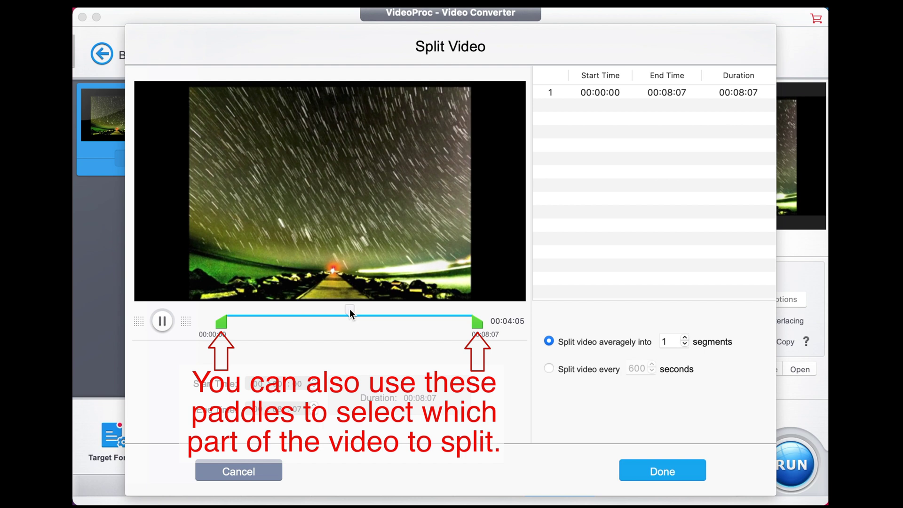
{"action": "left_click_drag", "start_coordinate": [349, 309], "coordinate": [358, 310]}
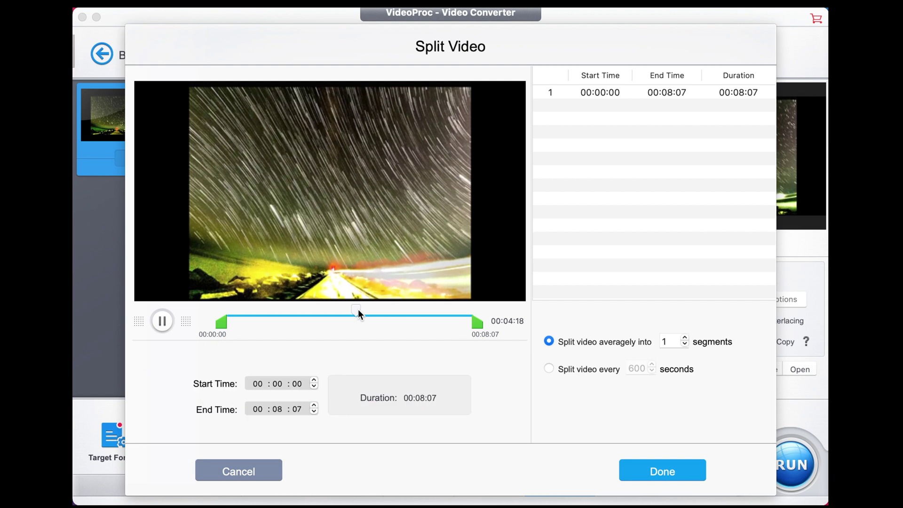
{"action": "left_click", "coordinate": [162, 322]}
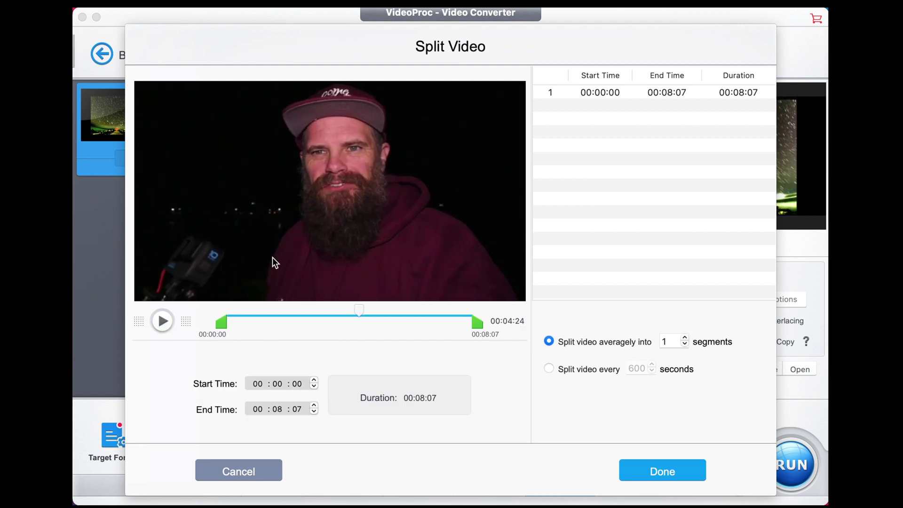
- Set the single segment to start 00:04:00 and end 00:04:23, then confirm the split
{"action": "left_click", "coordinate": [608, 92]}
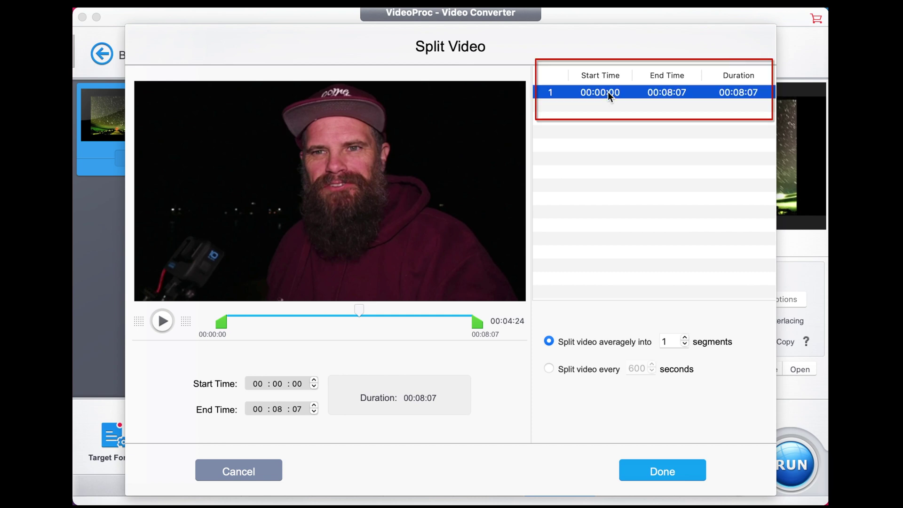
{"action": "left_click", "coordinate": [607, 93]}
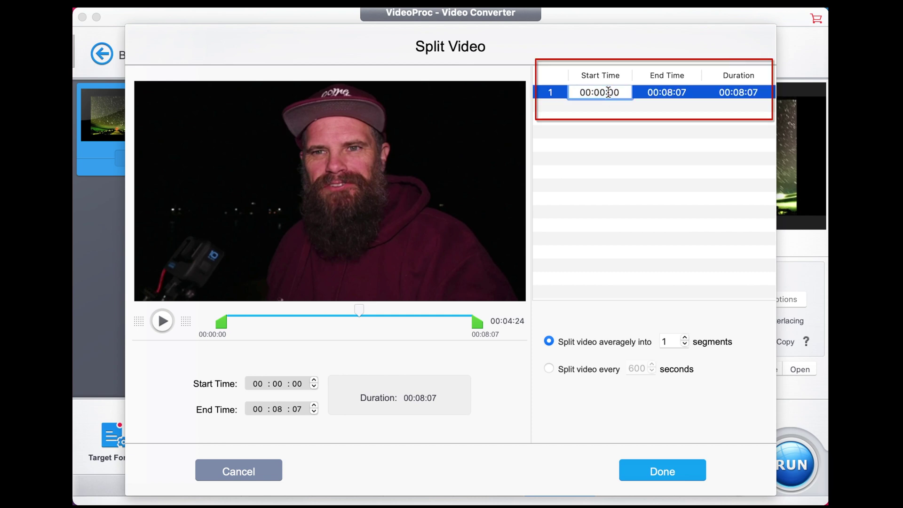
{"action": "key", "text": "BackSpace"}
{"action": "type", "text": "4"}
{"action": "left_click", "coordinate": [662, 91]}
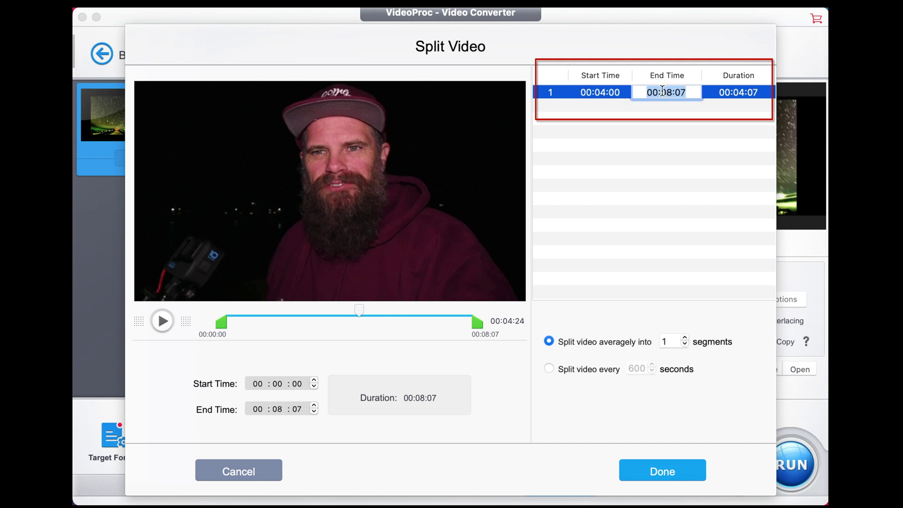
{"action": "left_click", "coordinate": [671, 93]}
{"action": "key", "text": "BackSpace"}
{"action": "type", "text": "4"}
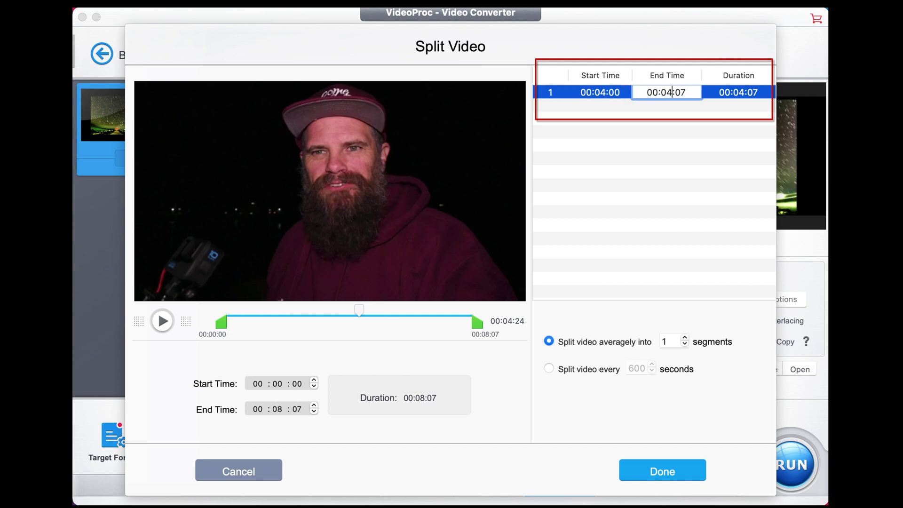
{"action": "key", "text": "Delete"}
{"action": "key", "text": "BackSpace"}
{"action": "type", "text": "23"}
{"action": "left_click", "coordinate": [680, 136]}
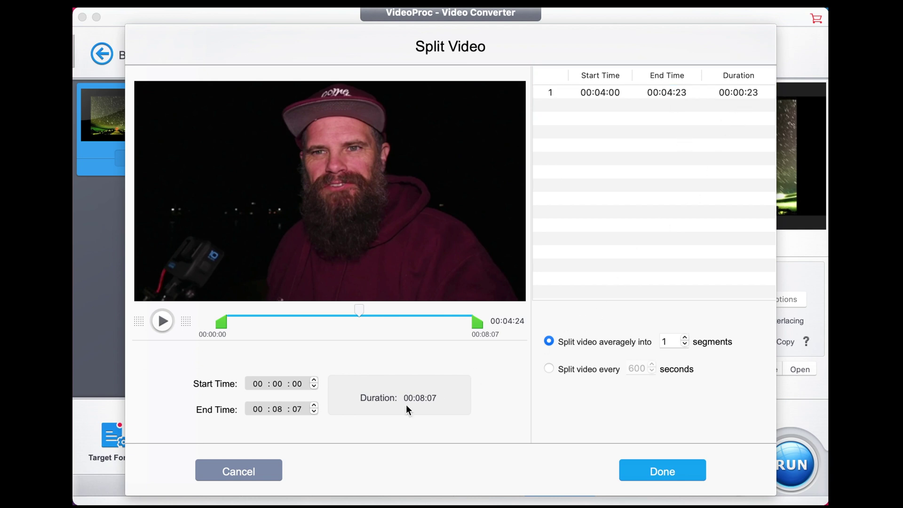
{"action": "left_click", "coordinate": [640, 470]}
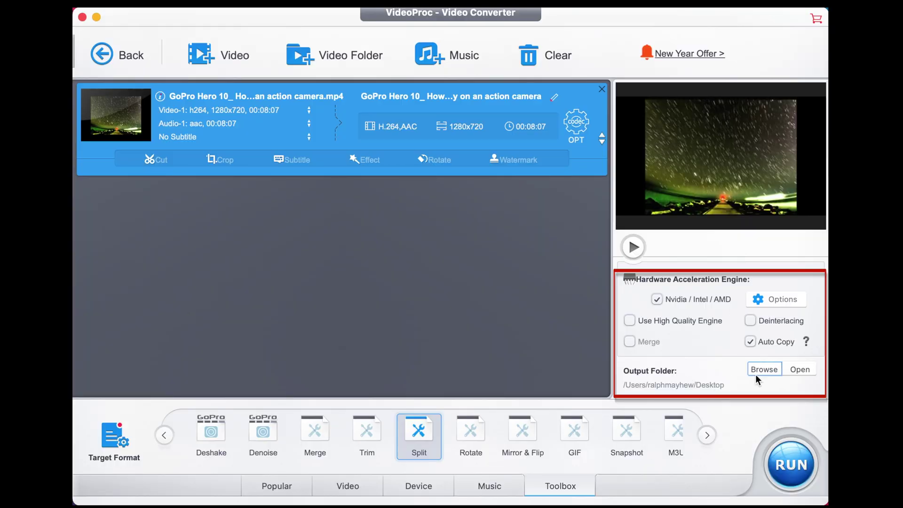
- Run the conversion of the 23-second clip to MP4, continuing past the trial notice
{"action": "left_click", "coordinate": [789, 453]}
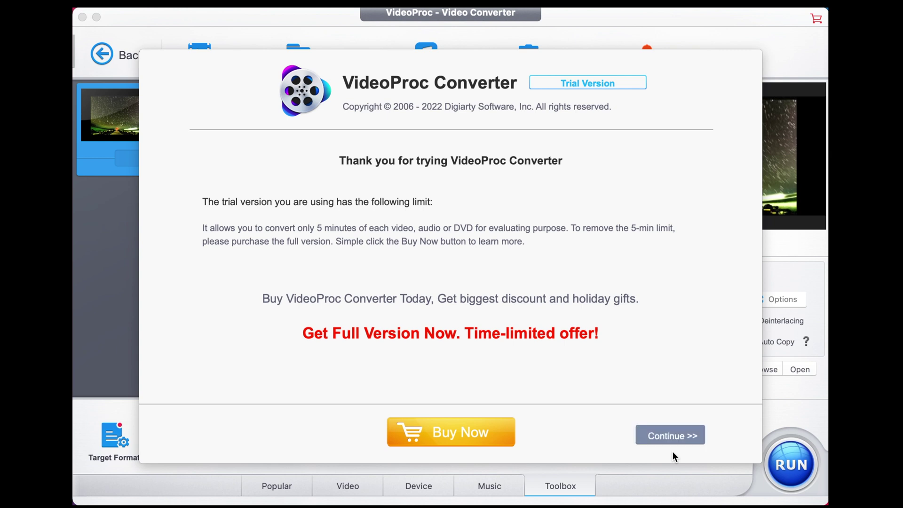
{"action": "left_click", "coordinate": [679, 434]}
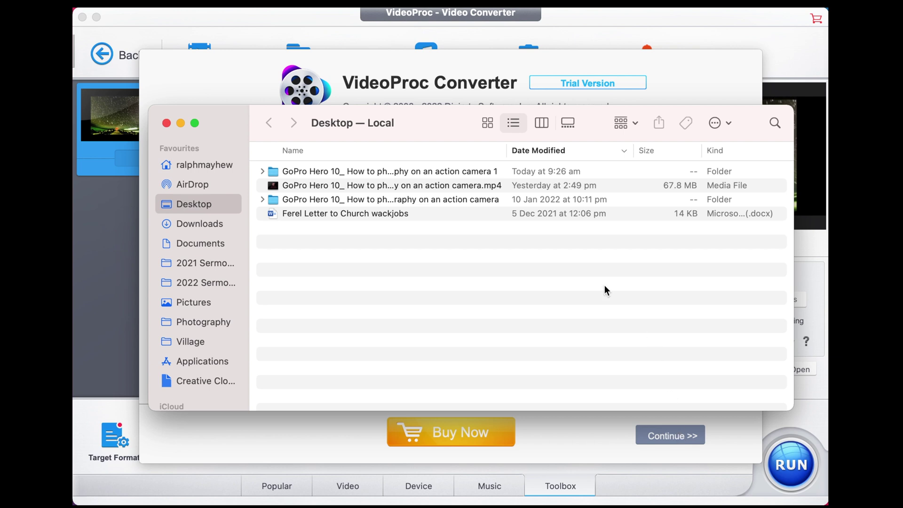
- Open the exported 001.mp4 from the new output folder and play it near its end
{"action": "double_click", "coordinate": [402, 171]}
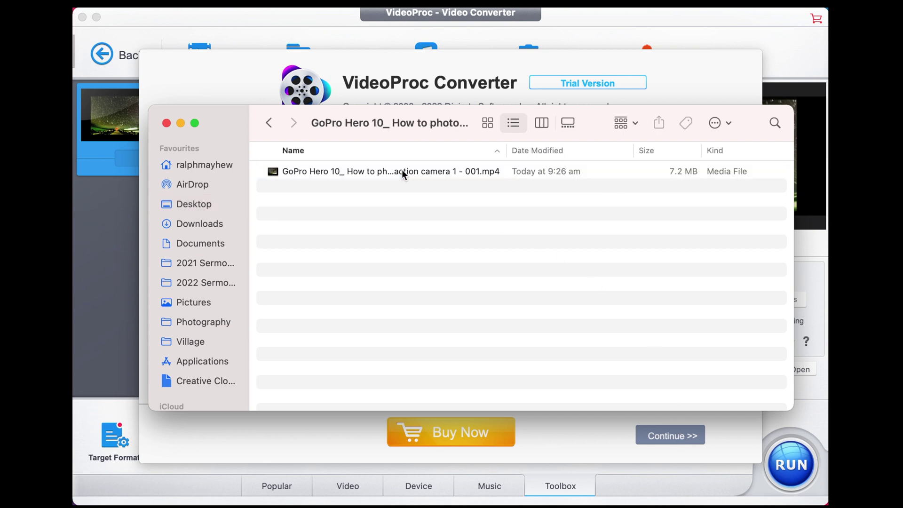
{"action": "double_click", "coordinate": [403, 172]}
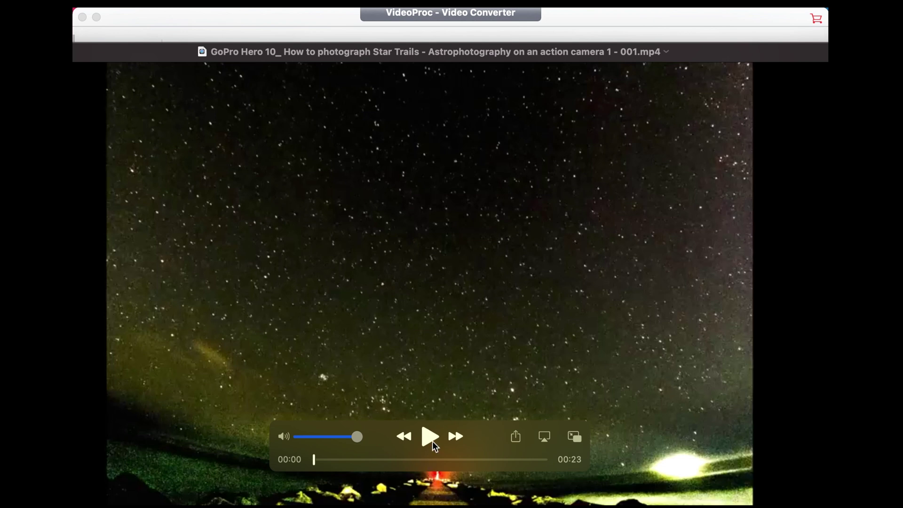
{"action": "left_click", "coordinate": [433, 441]}
{"action": "left_click", "coordinate": [518, 459]}
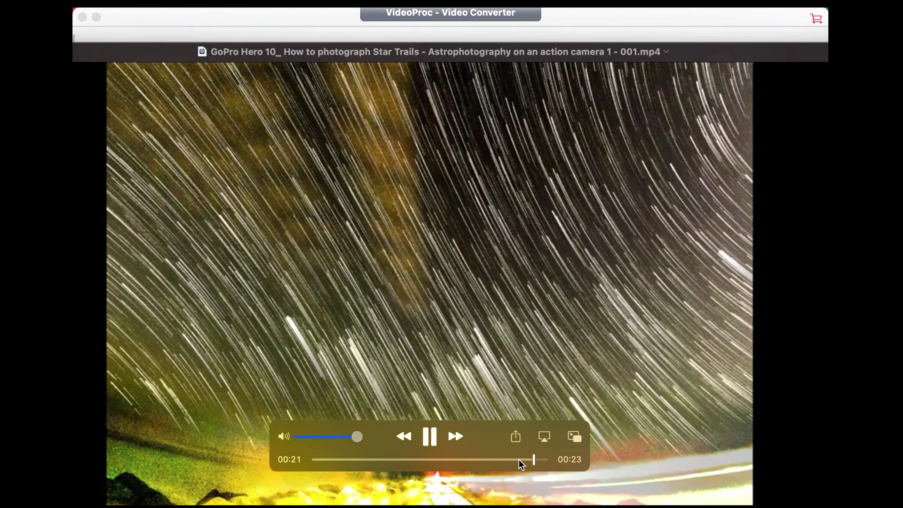
{"action": "key", "text": "XF86AudioRaiseVolume"}
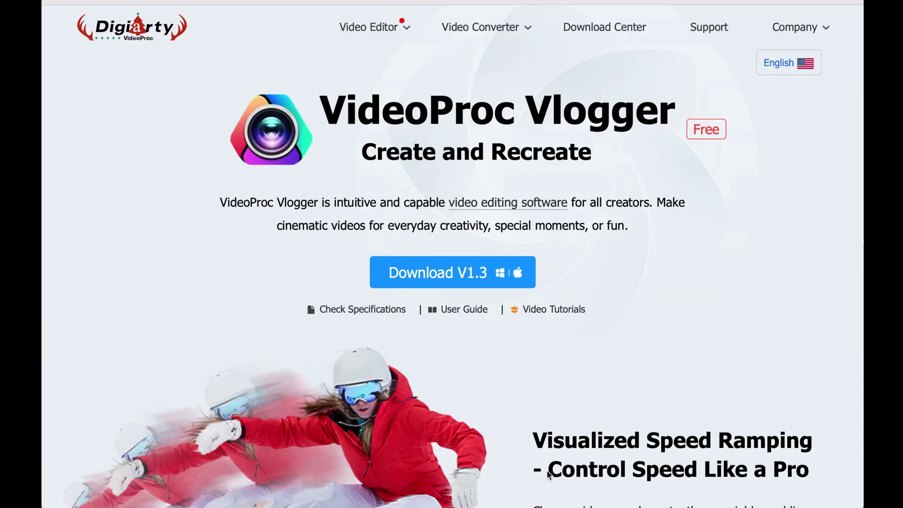
- Download VideoProc Vlogger V1.3 from videoproc.com and allow downloads from the site
{"action": "left_click", "coordinate": [443, 272]}
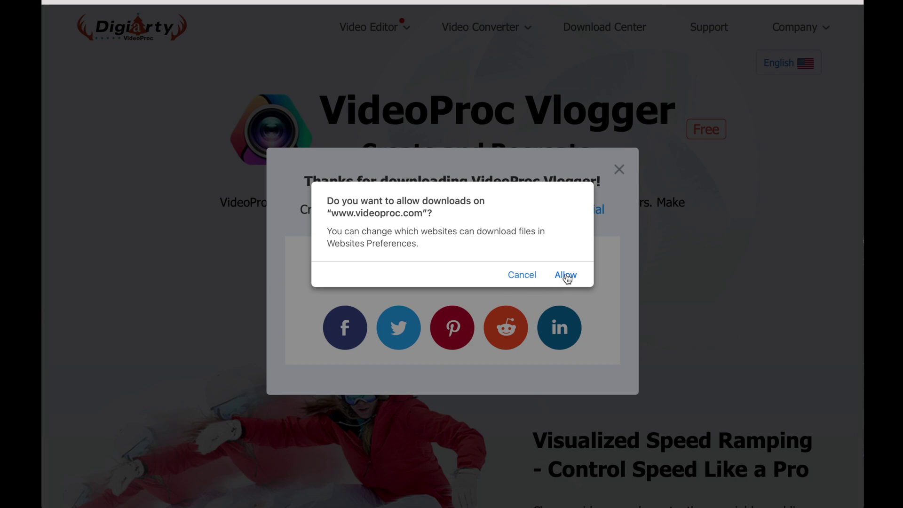
{"action": "left_click", "coordinate": [566, 276]}
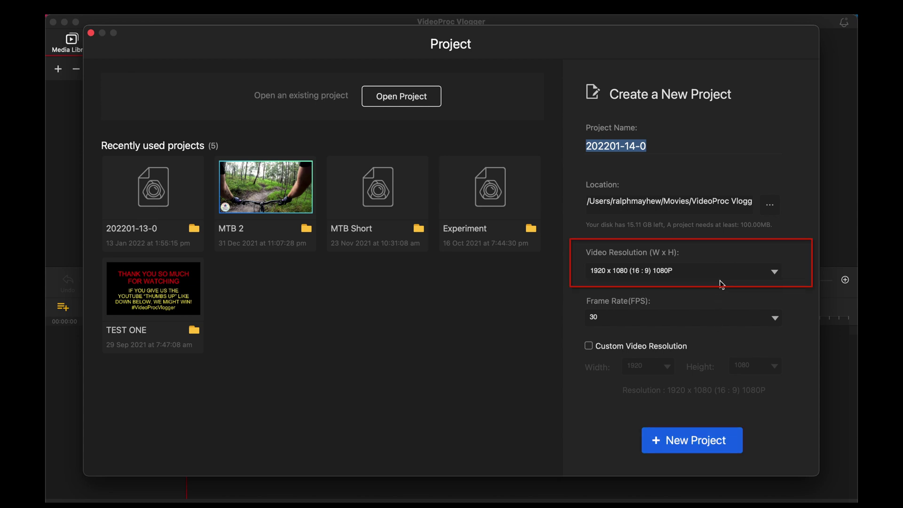
- Create a new 3840 x 2160 4K project named 'Star Trail Exert'
{"action": "left_click", "coordinate": [741, 274]}
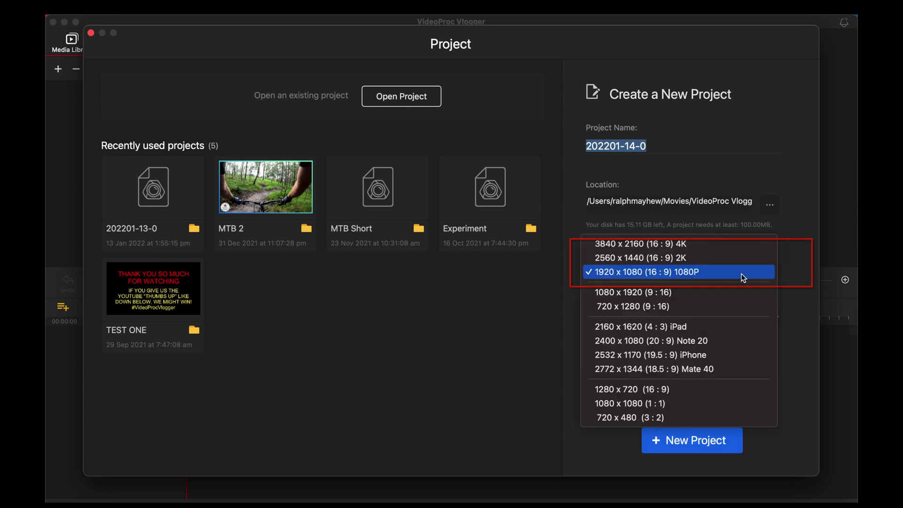
{"action": "left_click", "coordinate": [733, 246]}
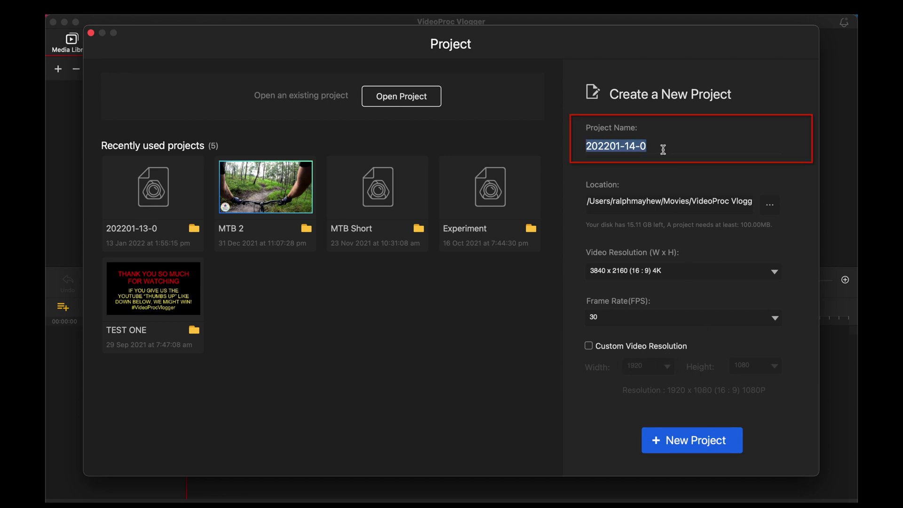
{"action": "type", "text": "Star Trail Exert"}
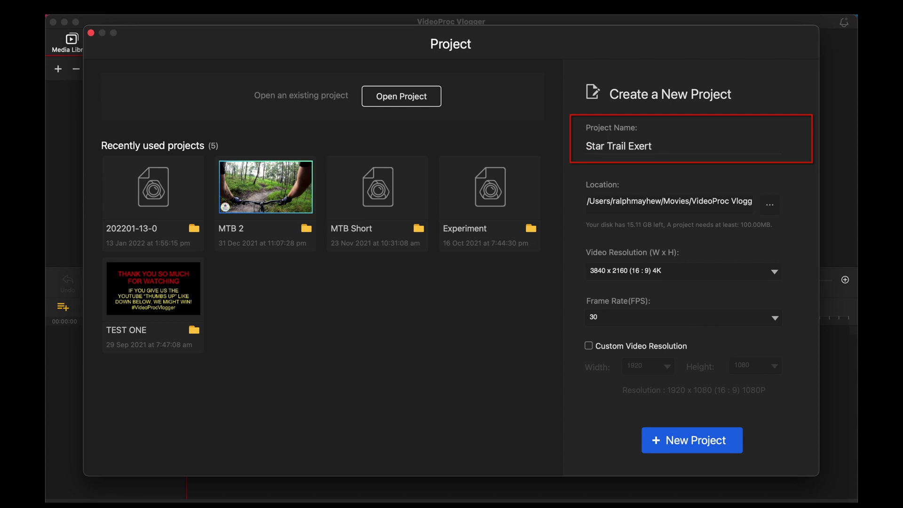
{"action": "left_click", "coordinate": [719, 441]}
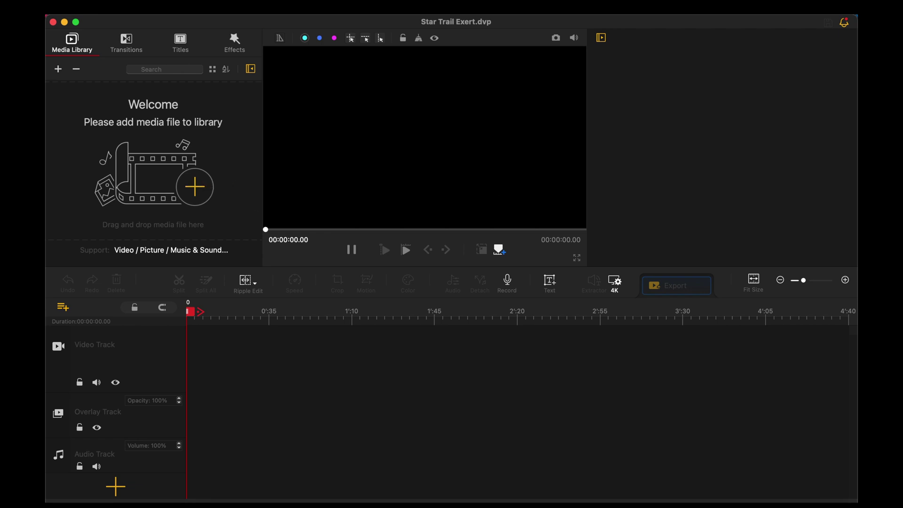
- Import the Desktop GoPro star-trail MP4 into the Media Library and onto the video track
{"action": "left_click", "coordinate": [97, 489]}
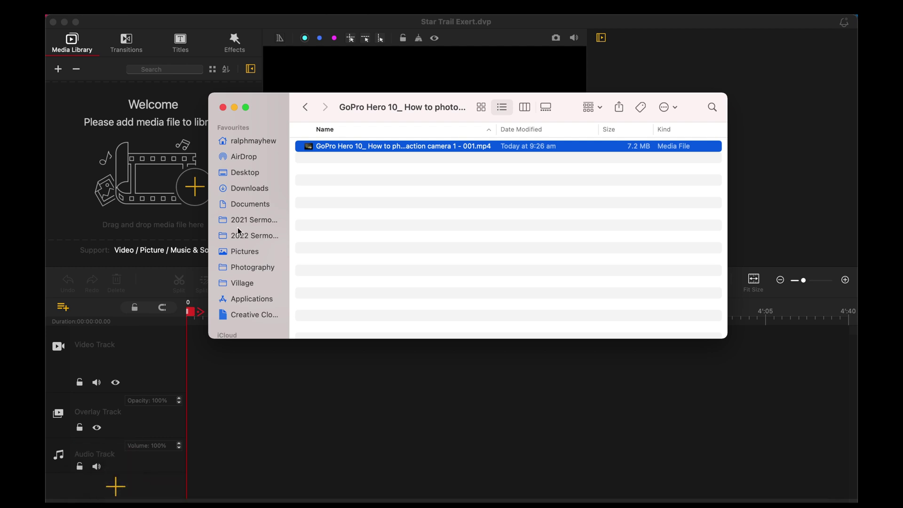
{"action": "left_click", "coordinate": [246, 174]}
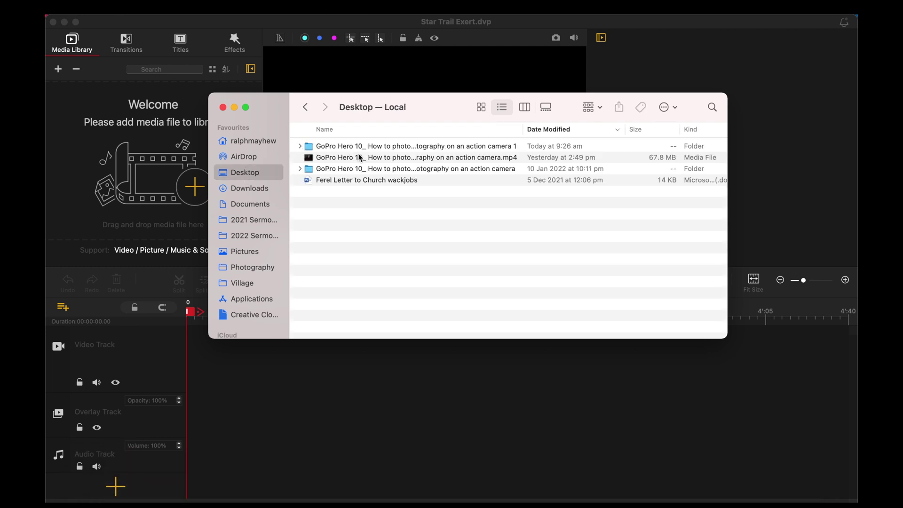
{"action": "left_click", "coordinate": [361, 159]}
{"action": "left_click_drag", "start_coordinate": [360, 159], "coordinate": [225, 364]}
{"action": "left_click", "coordinate": [223, 106]}
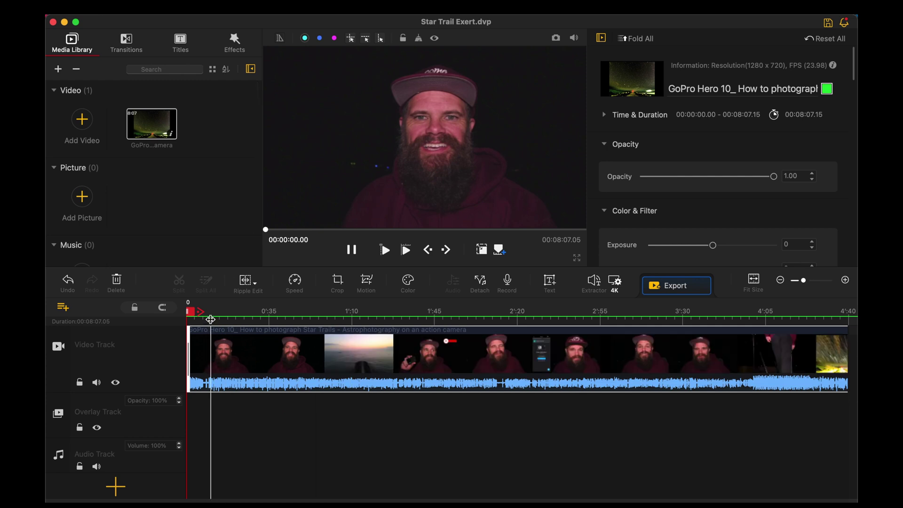
- Scrub and zoom out the timeline to place the playhead at 00:03:59, where star trails begin
{"action": "left_click", "coordinate": [301, 315]}
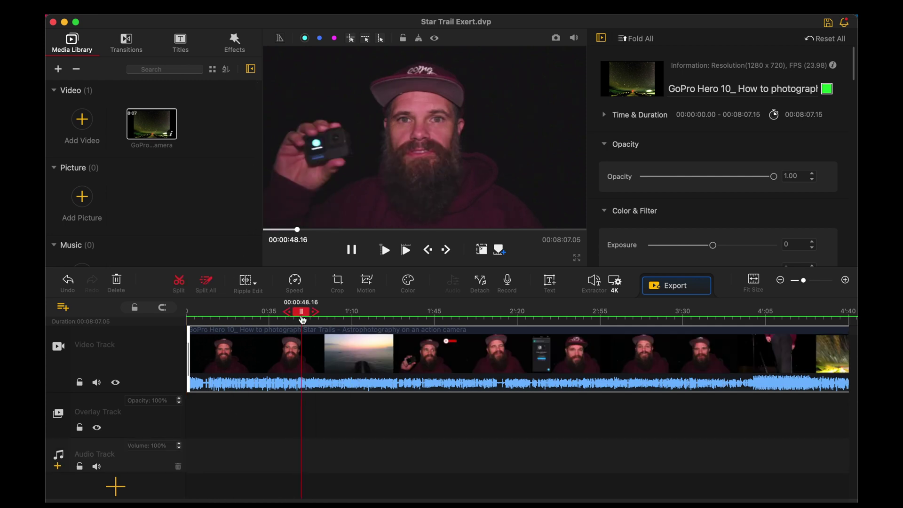
{"action": "left_click", "coordinate": [385, 313]}
{"action": "left_click", "coordinate": [494, 312]}
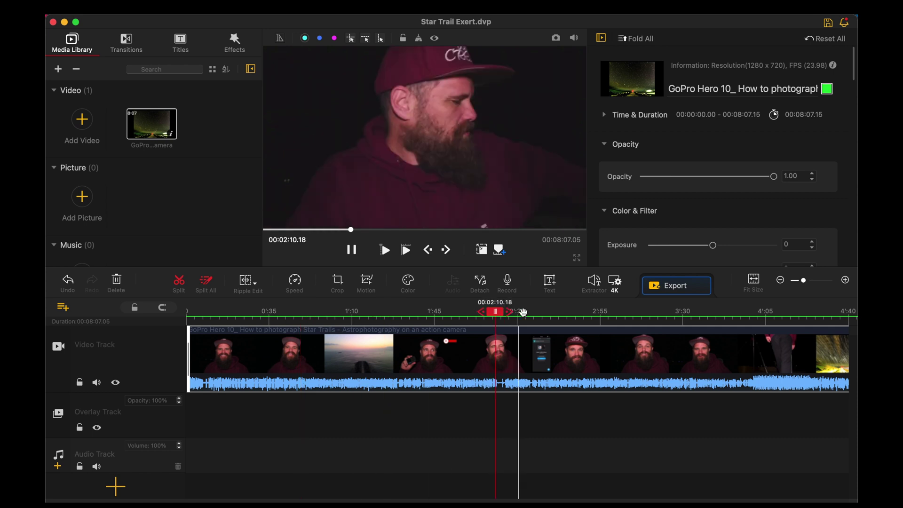
{"action": "left_click", "coordinate": [780, 281]}
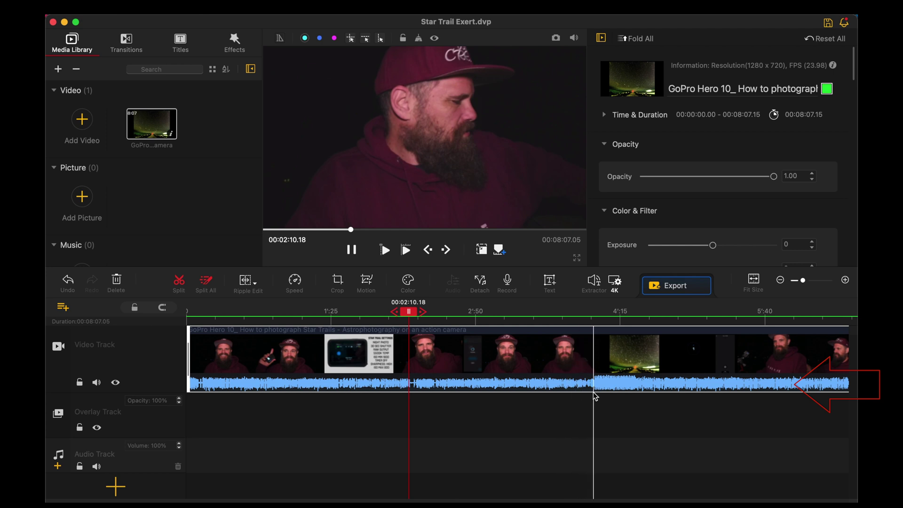
{"action": "left_click", "coordinate": [594, 320]}
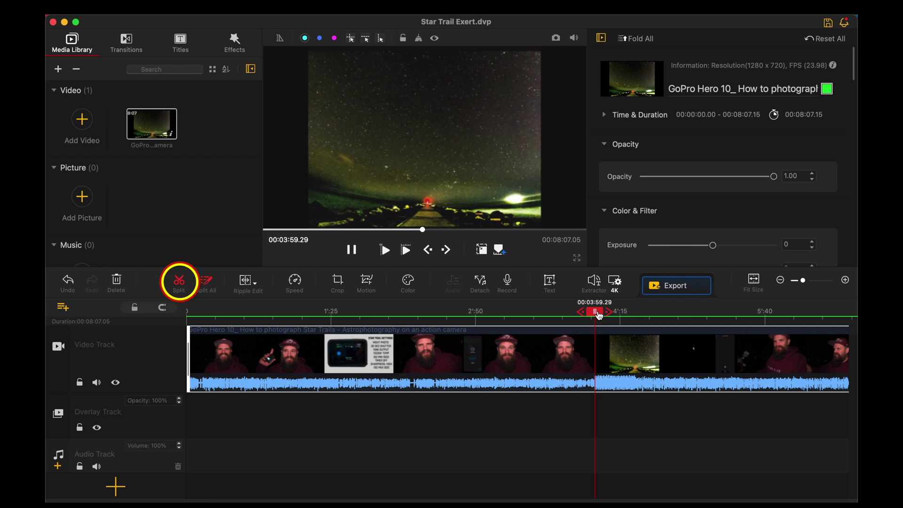
- Split the clip at 3:59 and again at 4:22
{"action": "key", "text": "super+b"}
{"action": "left_click_drag", "start_coordinate": [599, 314], "coordinate": [638, 314]}
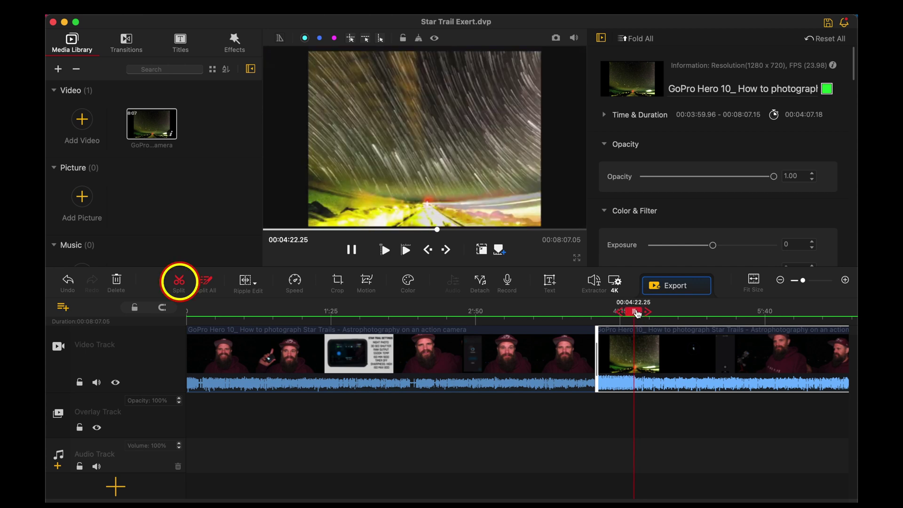
{"action": "key", "text": "super+b"}
- Delete the trailing and opening parts, keeping the 22.86-second excerpt, and open Export
{"action": "left_click", "coordinate": [678, 361]}
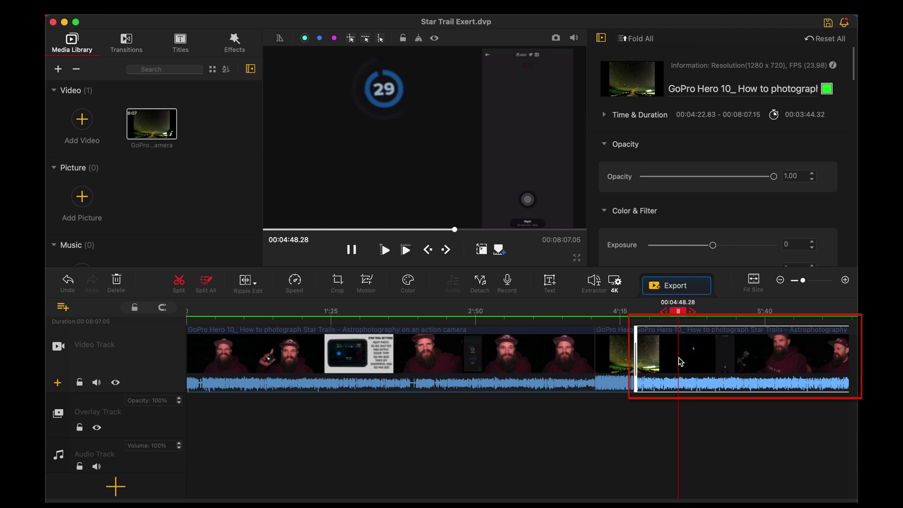
{"action": "key", "text": "BackSpace"}
{"action": "left_click", "coordinate": [540, 352]}
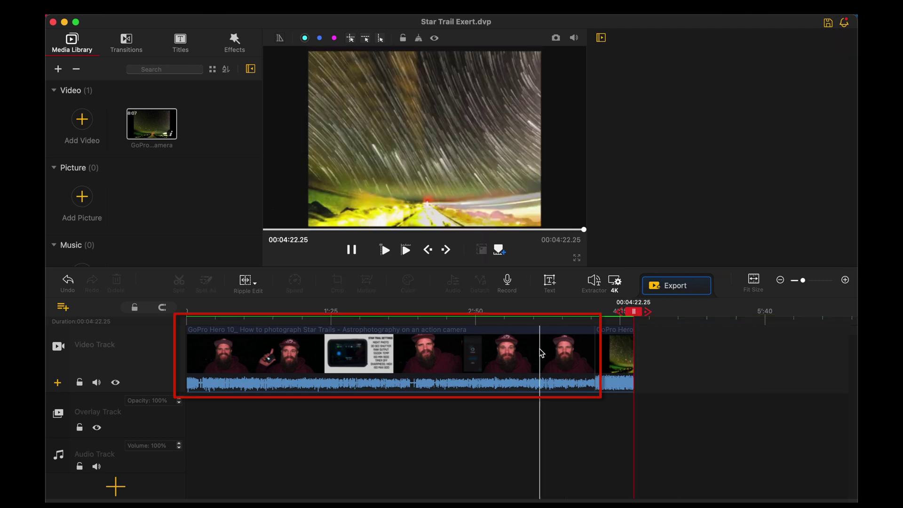
{"action": "key", "text": "BackSpace"}
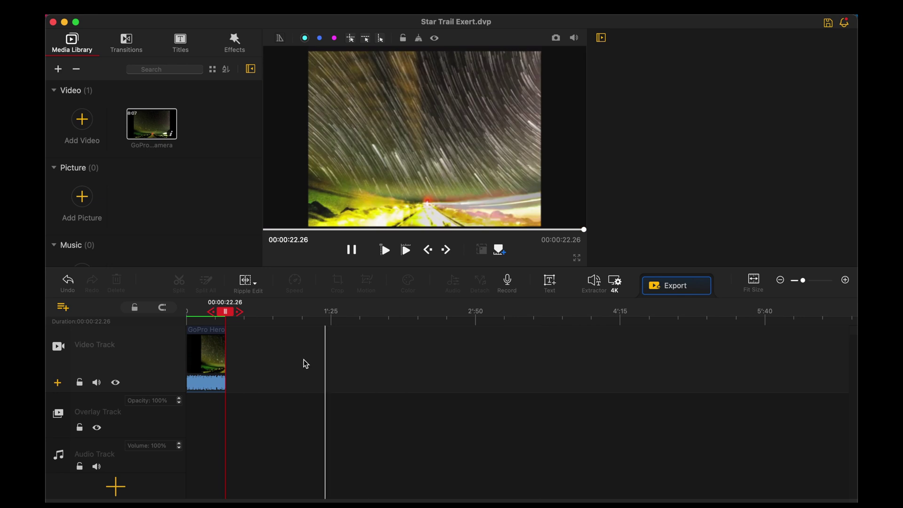
{"action": "left_click", "coordinate": [217, 359]}
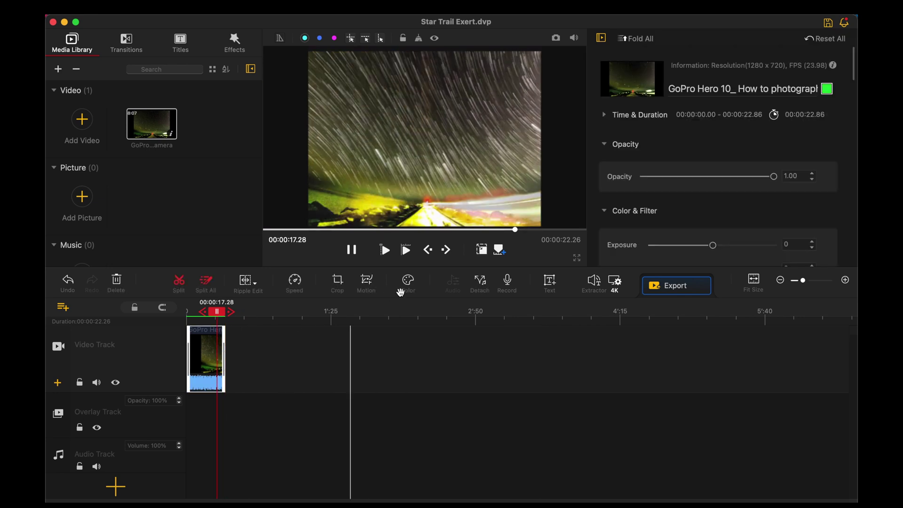
{"action": "left_click", "coordinate": [669, 286]}
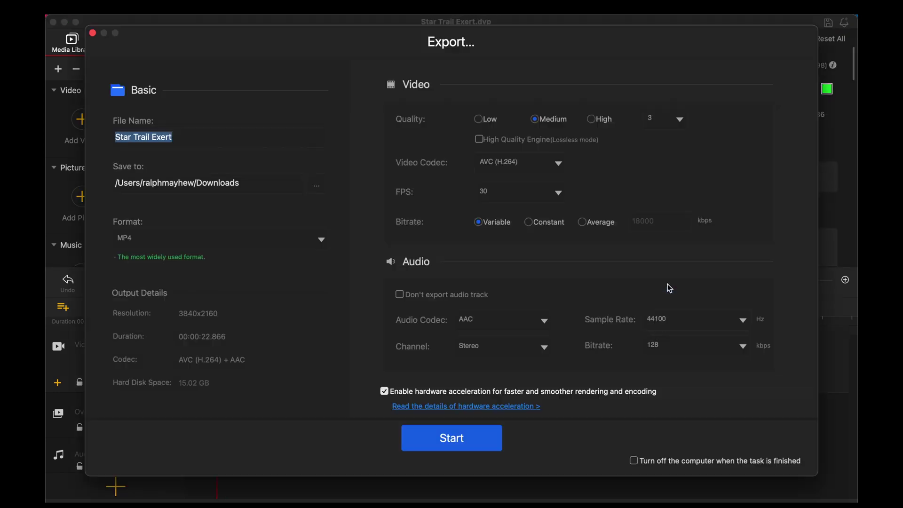
- Export Star Trail Exert at High quality, level 5, with the lossless High Quality Engine, then play the mp4
{"action": "left_click", "coordinate": [594, 119]}
{"action": "left_click", "coordinate": [678, 123]}
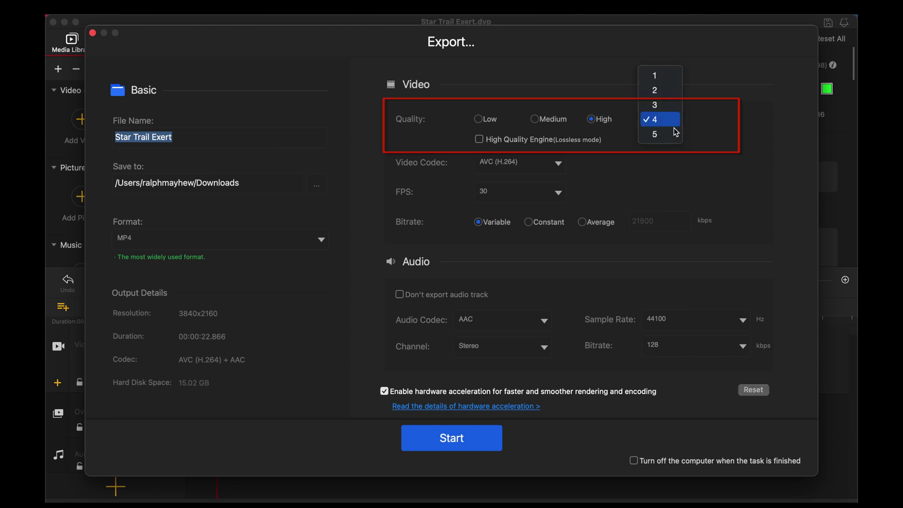
{"action": "left_click", "coordinate": [676, 137]}
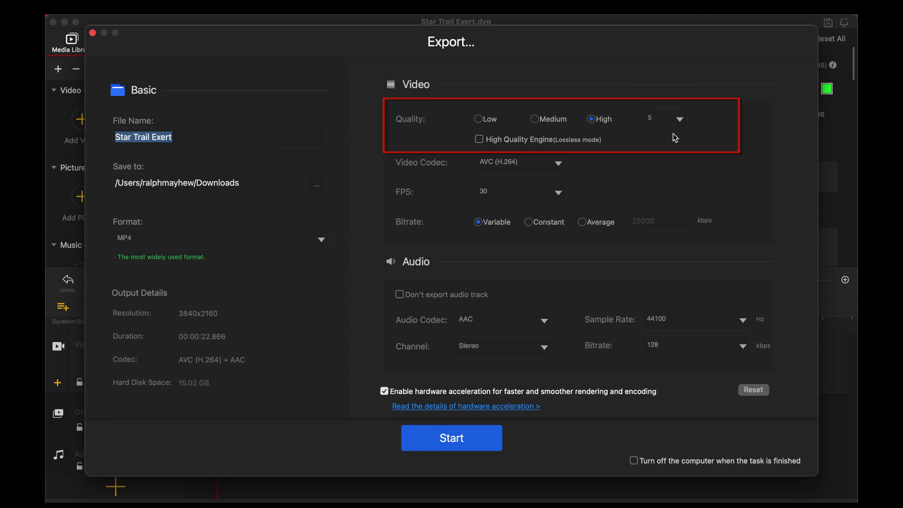
{"action": "left_click", "coordinate": [479, 139]}
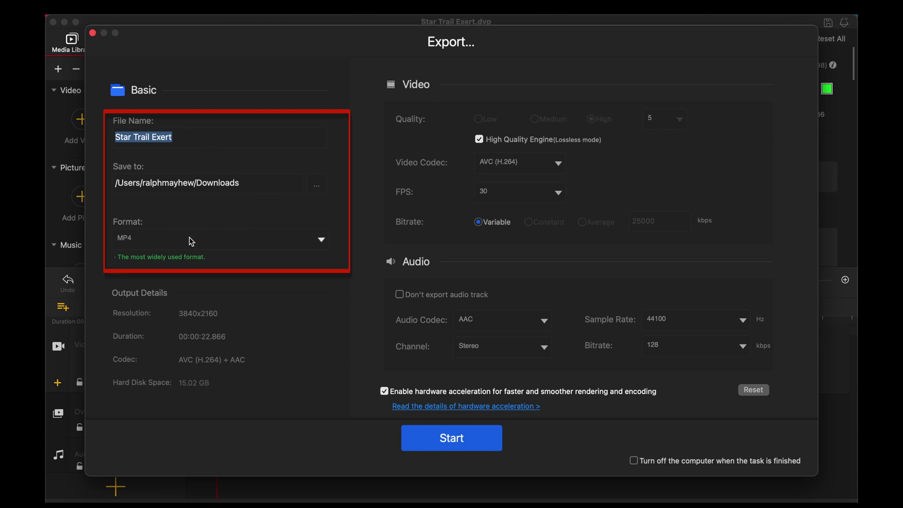
{"action": "left_click", "coordinate": [443, 438]}
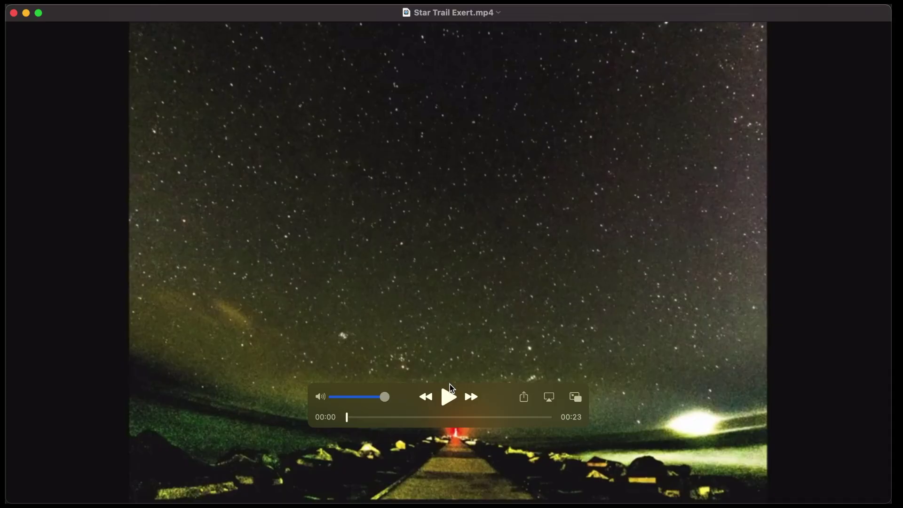
{"action": "left_click", "coordinate": [450, 397]}
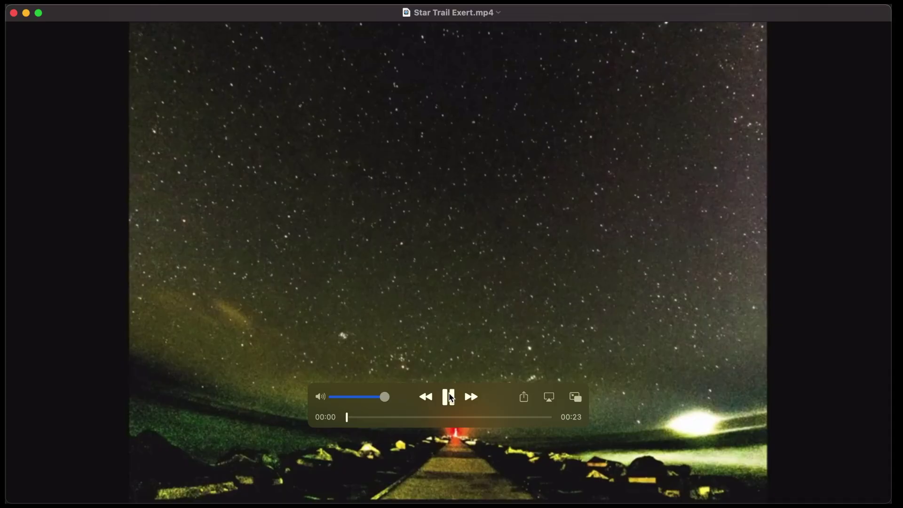